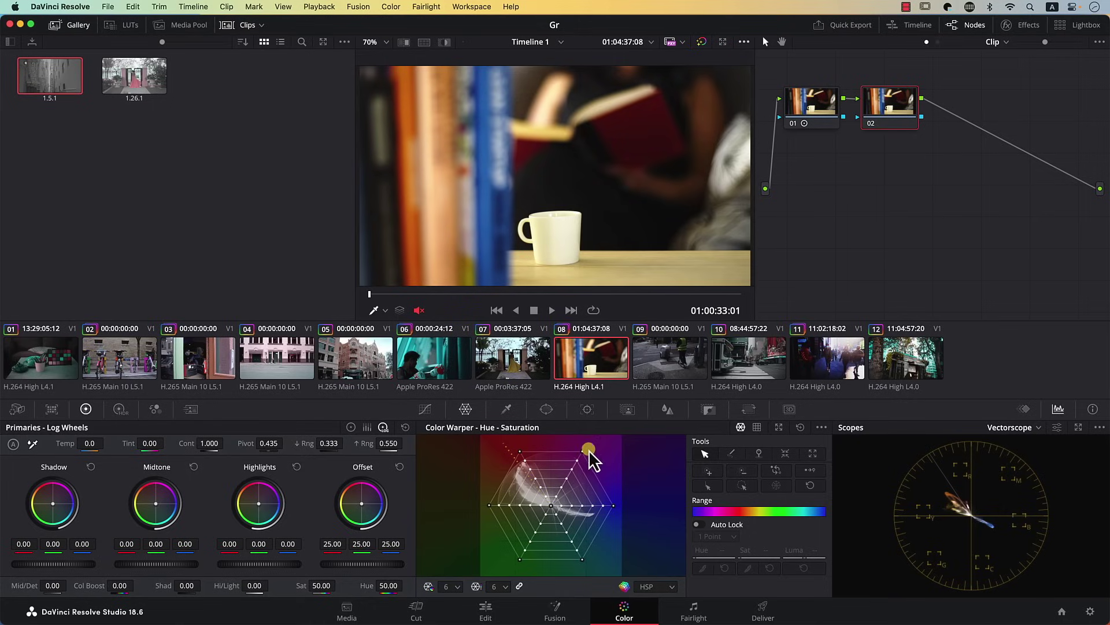
Step: Warp node 02's hues into two colours by pulling the magenta and yellow Color Warper points onto red and blue and green onto cyan
left_click_drag(583, 450, 523, 451)
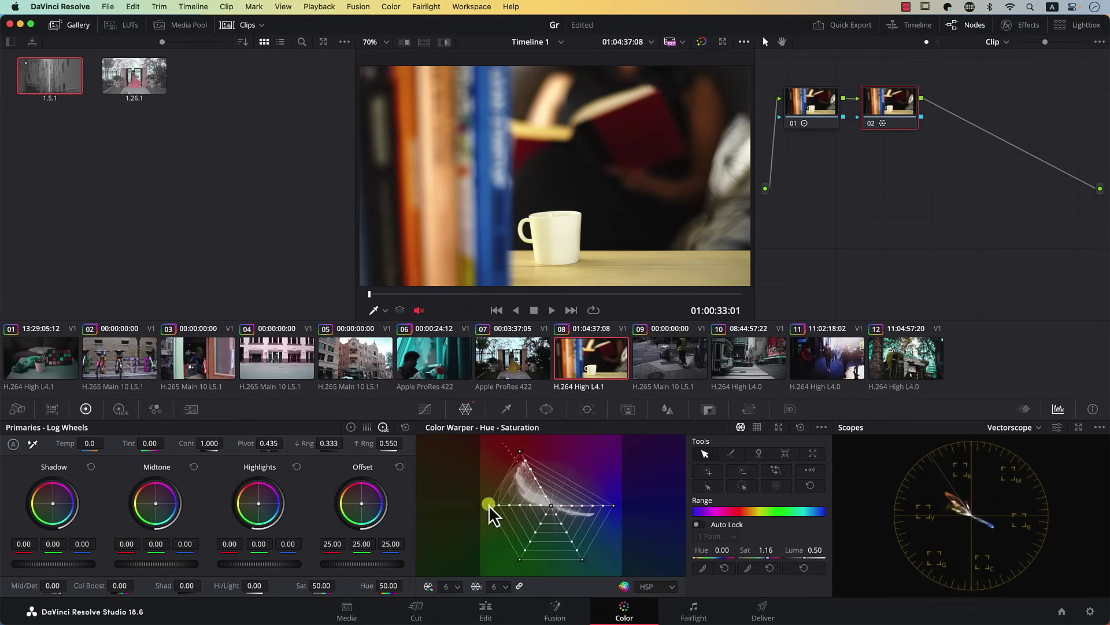
left_click_drag(491, 505, 519, 455)
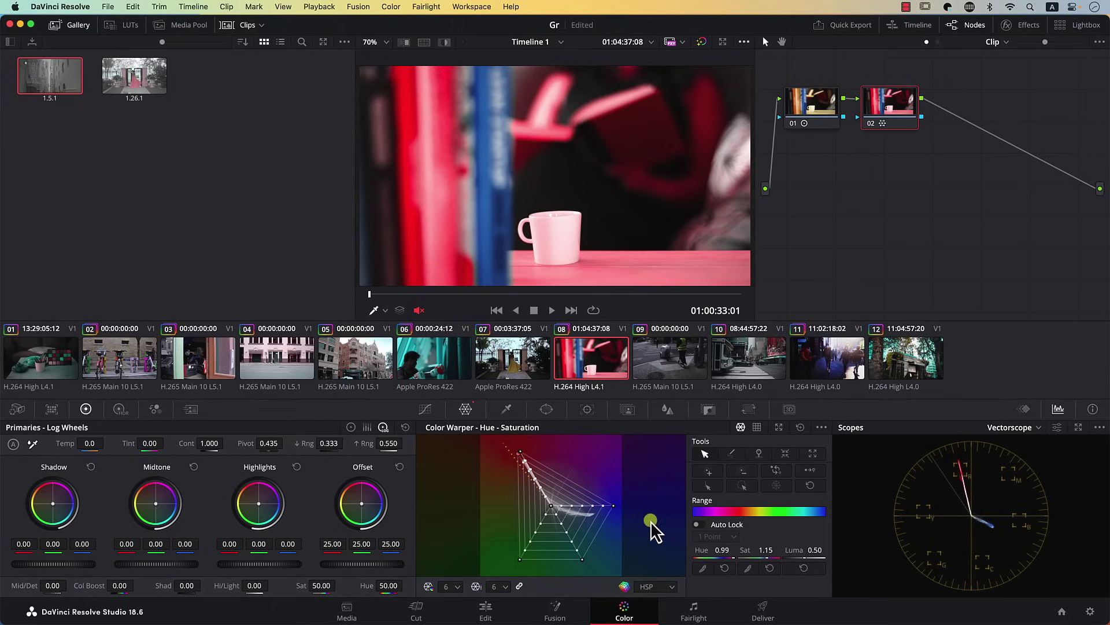
left_click_drag(616, 507, 582, 560)
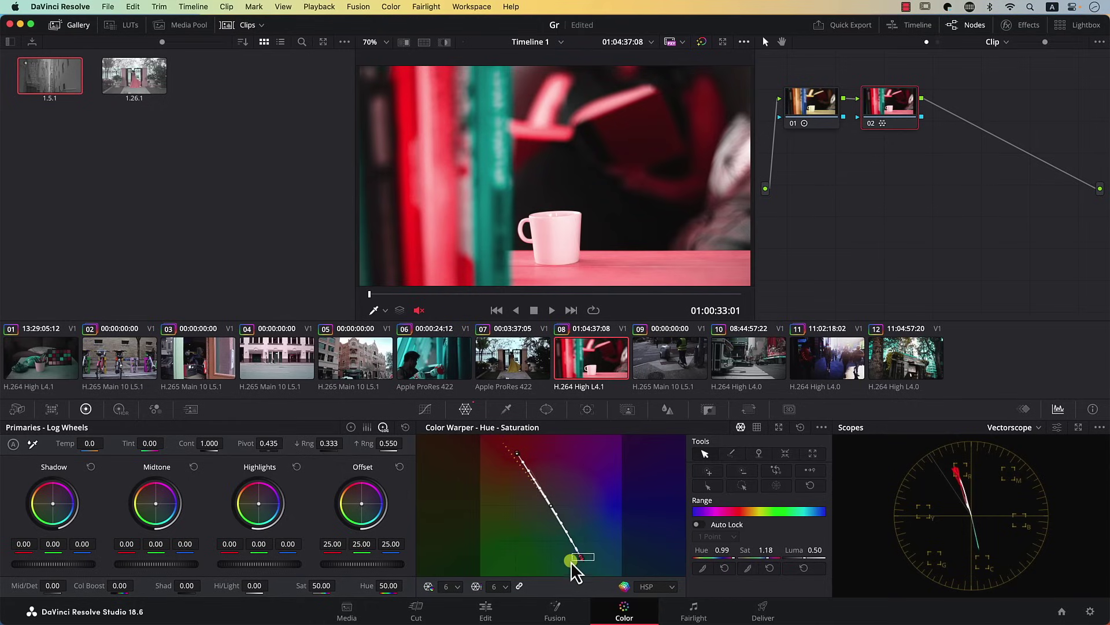
left_click_drag(583, 560, 590, 559)
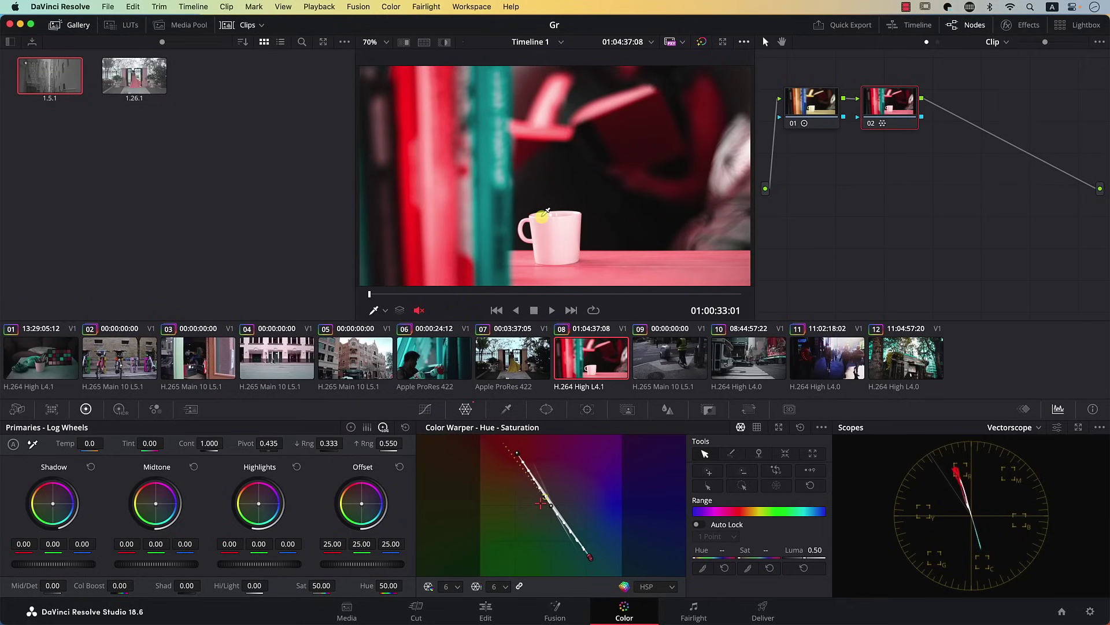
Step: Add a serial node after node 02 and lower its saturation to 36.30
left_click(390, 6)
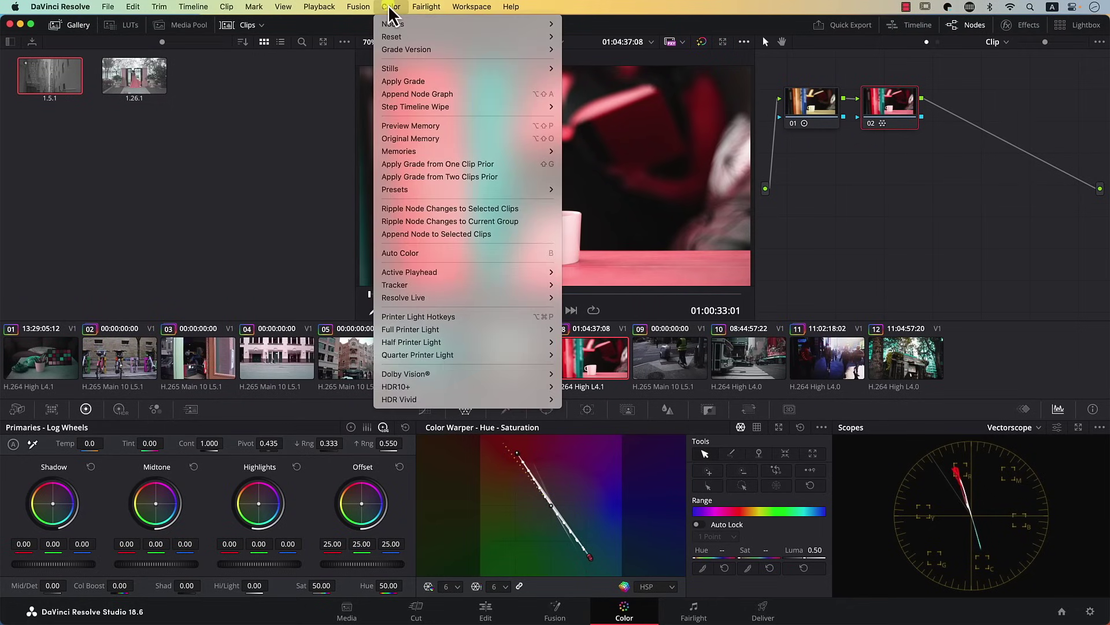
mouse_move(396, 26)
left_click(588, 56)
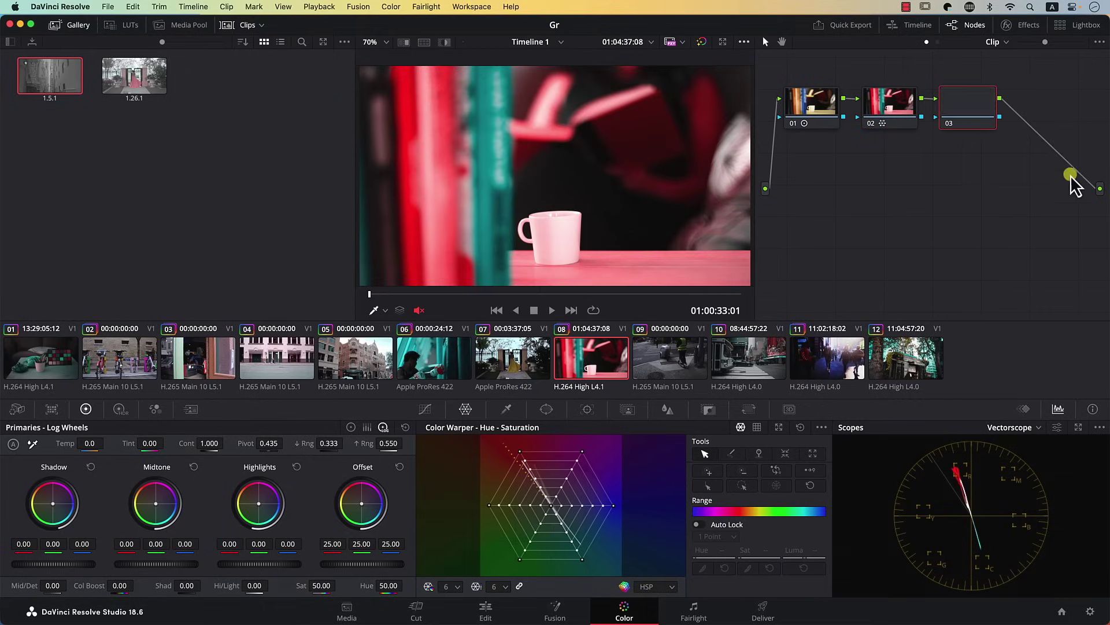
left_click(959, 135)
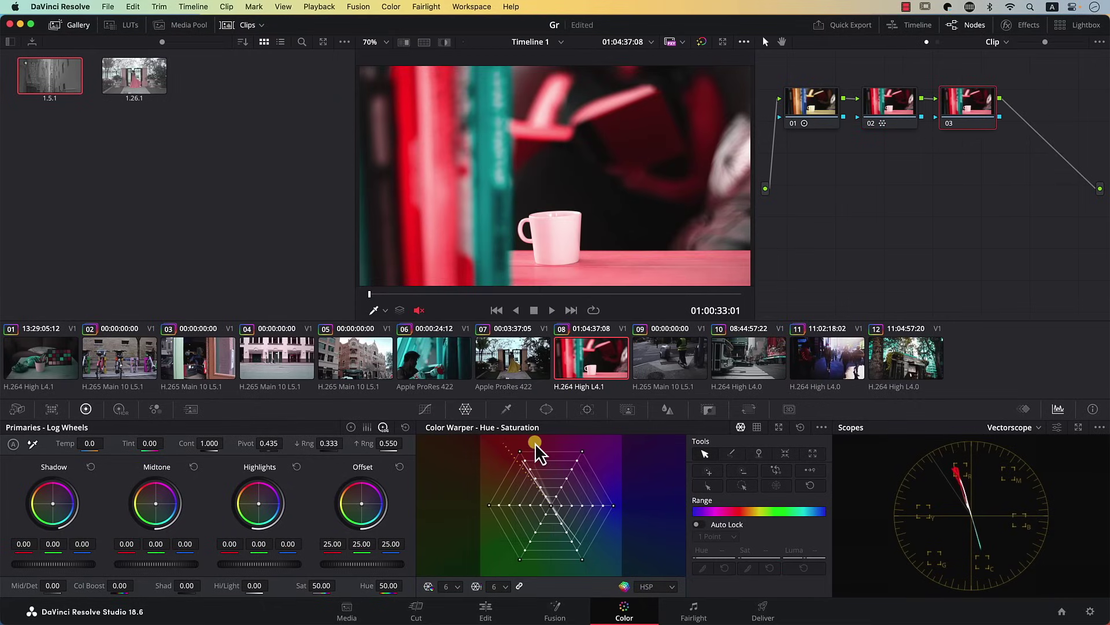
left_click(322, 584)
mouse_move(313, 583)
left_mouse_down()
mouse_move(168, 580)
mouse_move(321, 583)
left_mouse_up()
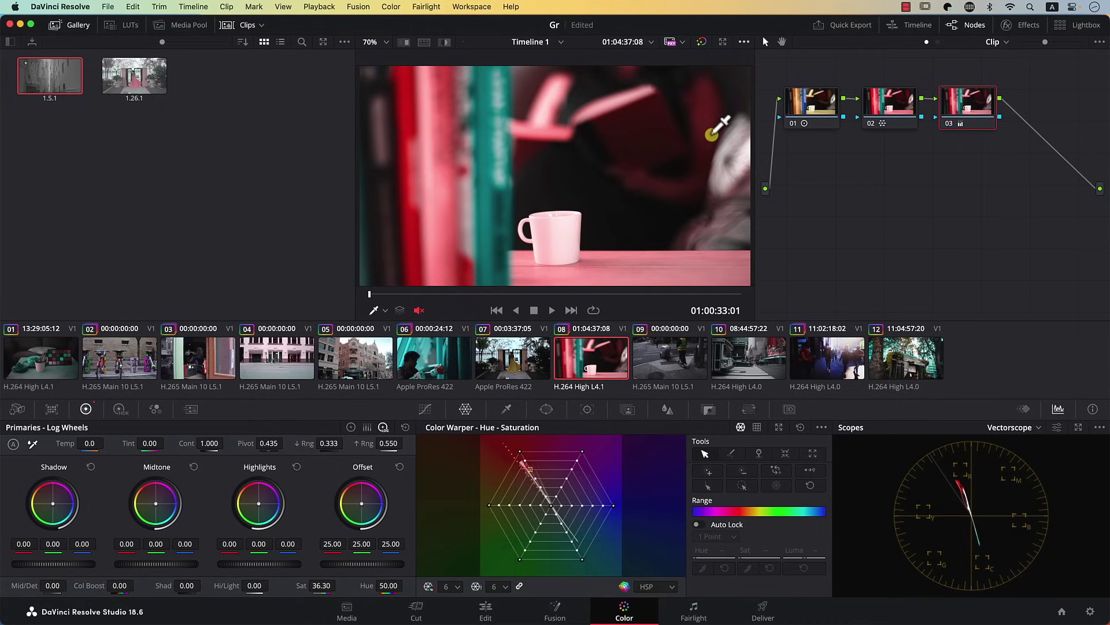
left_click(703, 168)
Step: Check the vectorscope's skin tone indicator and graticule display options
left_click(1057, 430)
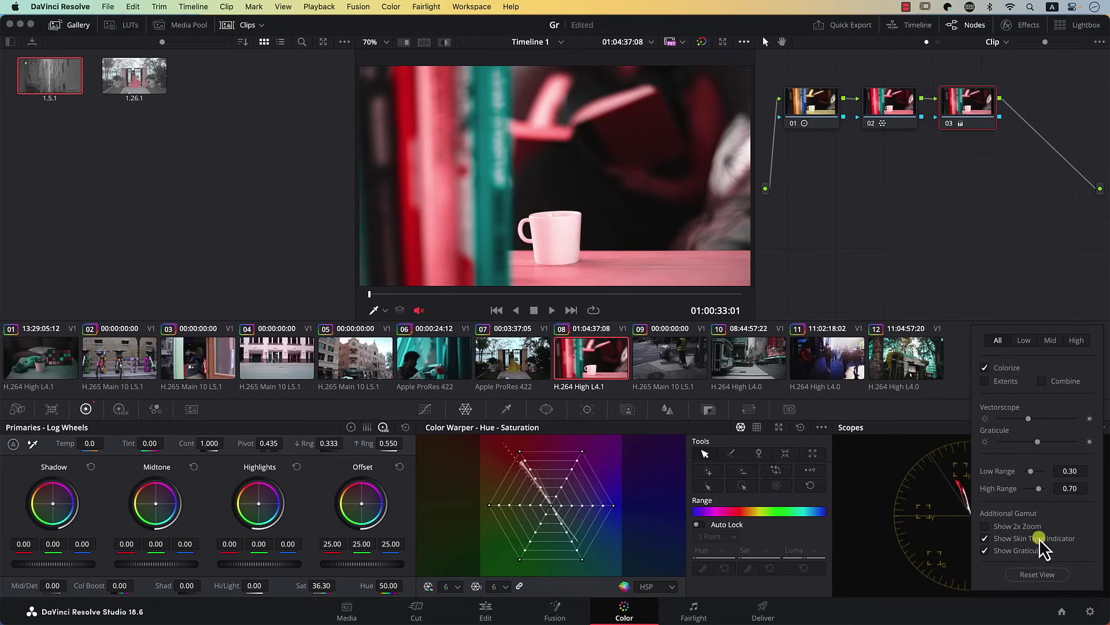
left_click(985, 550)
left_click(984, 538)
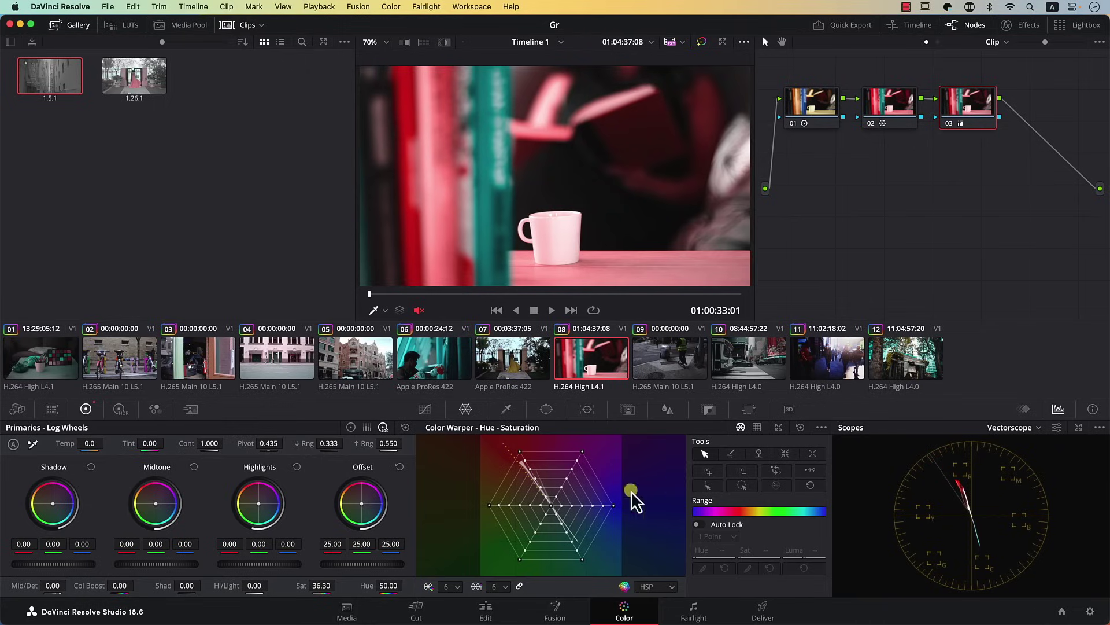
Step: Set node 03's hue to 43.00 and its saturation to 30.70
mouse_move(386, 584)
left_mouse_down()
mouse_move(267, 585)
mouse_move(528, 596)
mouse_move(258, 595)
mouse_move(478, 597)
mouse_move(292, 600)
mouse_move(385, 584)
left_mouse_up()
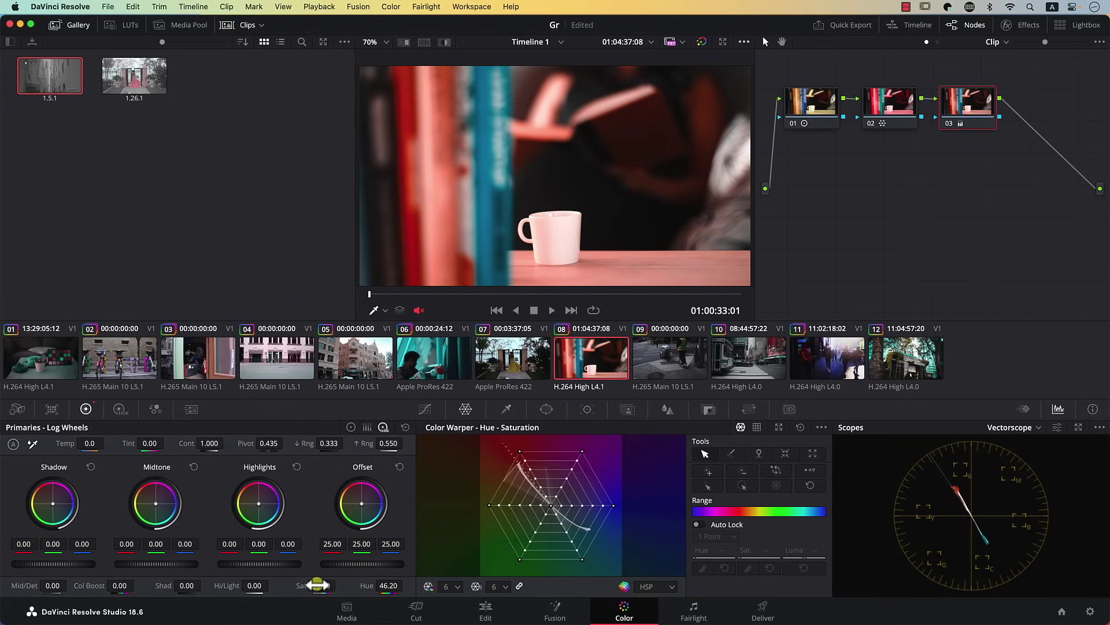
mouse_move(391, 586)
left_mouse_down()
mouse_move(366, 586)
mouse_move(384, 583)
mouse_move(375, 581)
left_mouse_up()
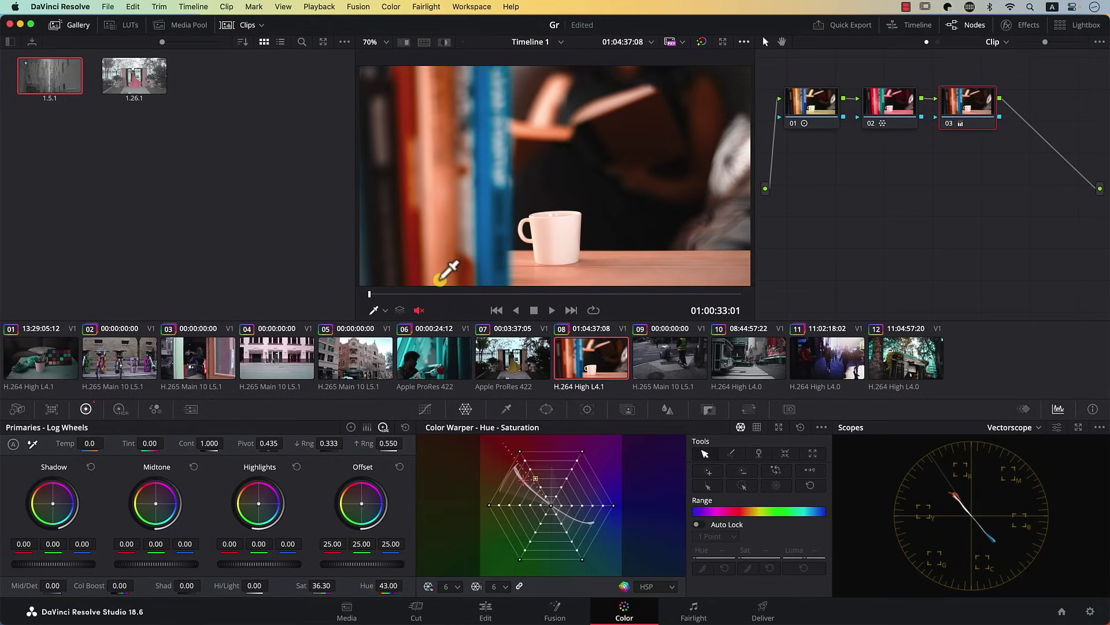
mouse_move(323, 585)
left_mouse_down()
mouse_move(292, 582)
mouse_move(323, 585)
left_mouse_up()
Step: Select nodes 02 and 03 together, then bypass and re-enable them to compare the grade with the original shot
left_click(1006, 143)
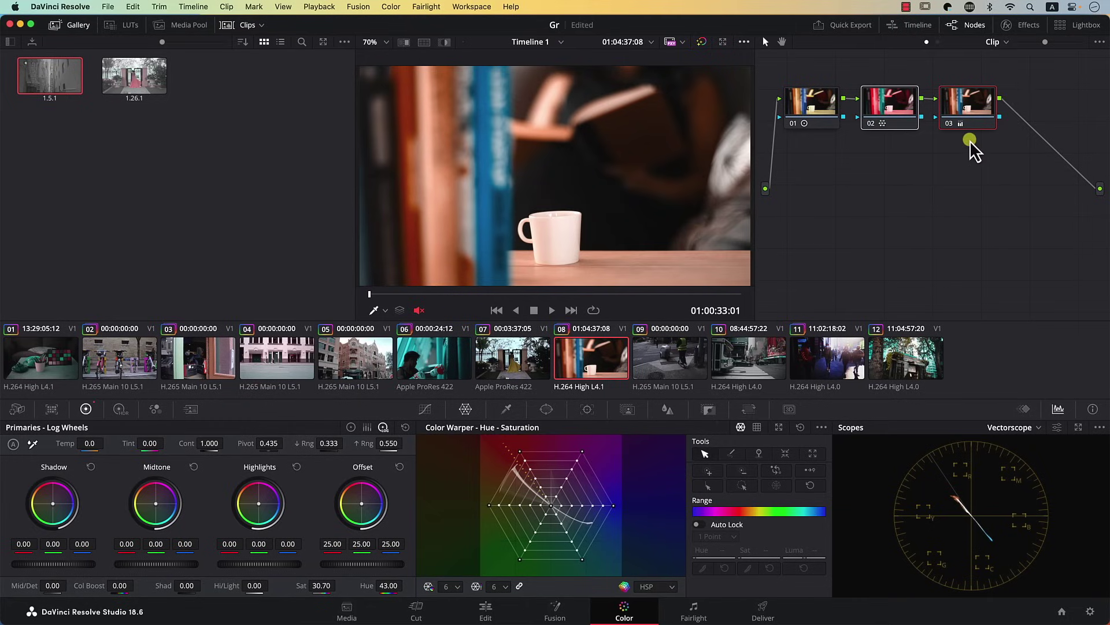
left_click(906, 115)
left_click(988, 116)
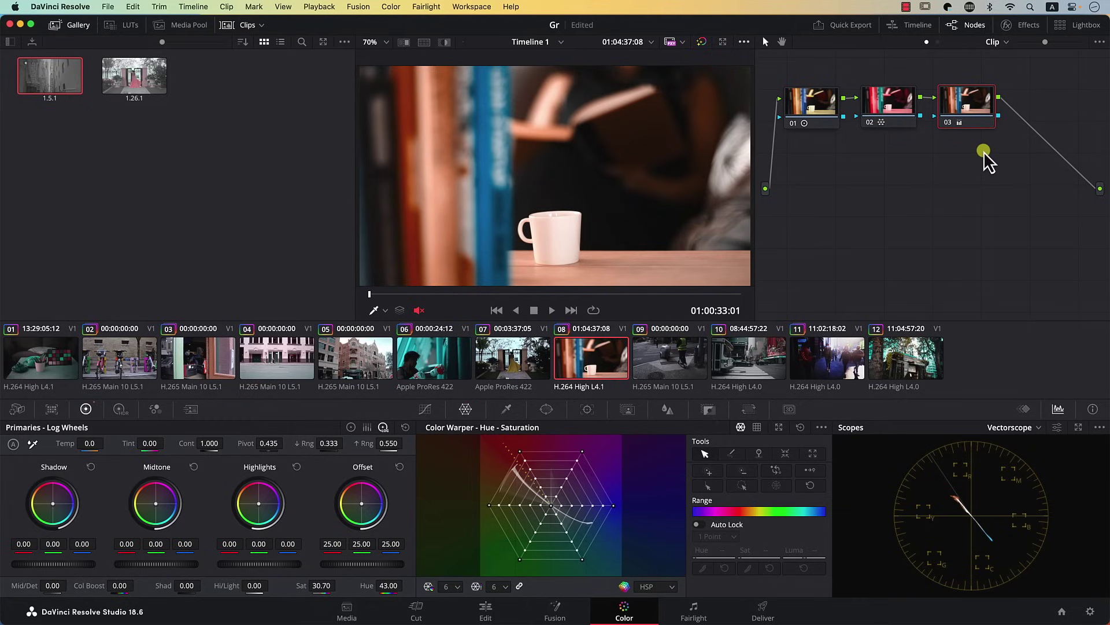
left_click(906, 113)
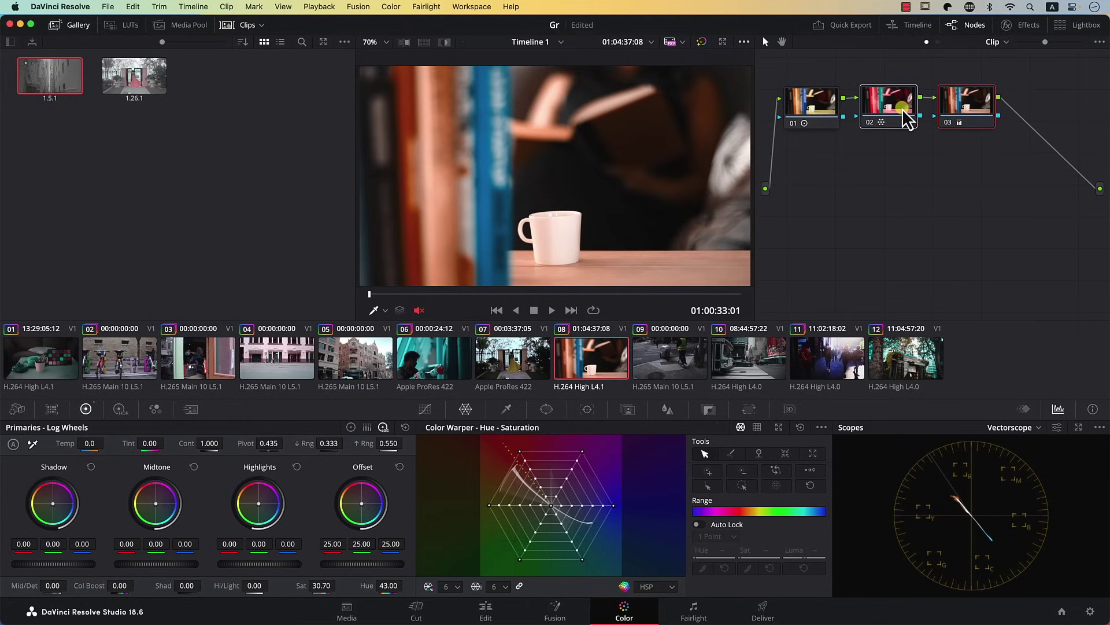
left_click(658, 129)
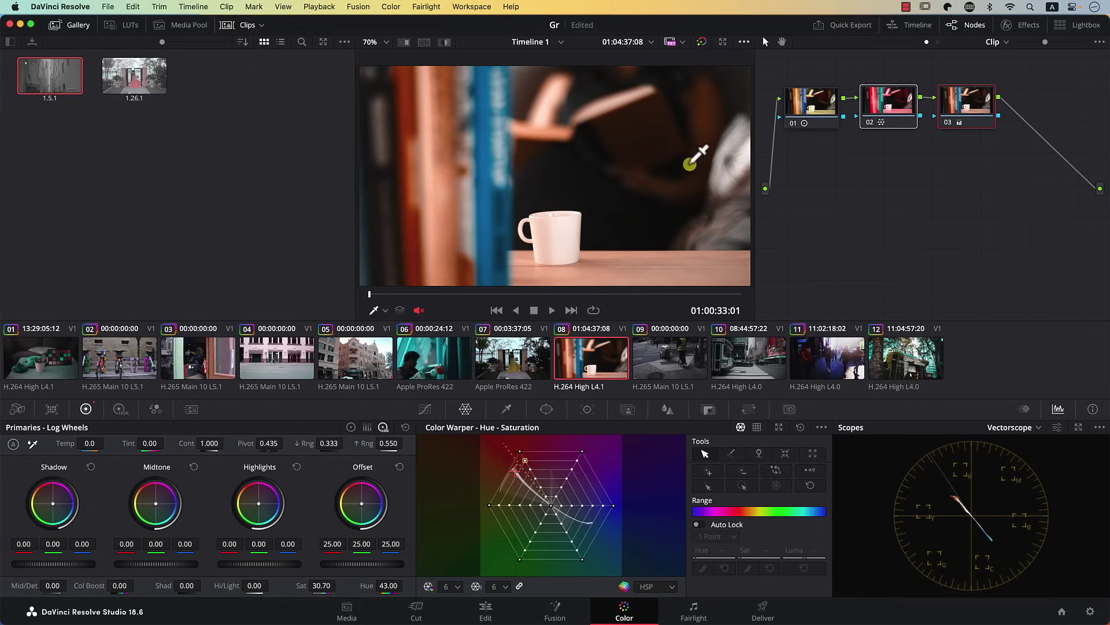
left_click(980, 154)
left_click(889, 104)
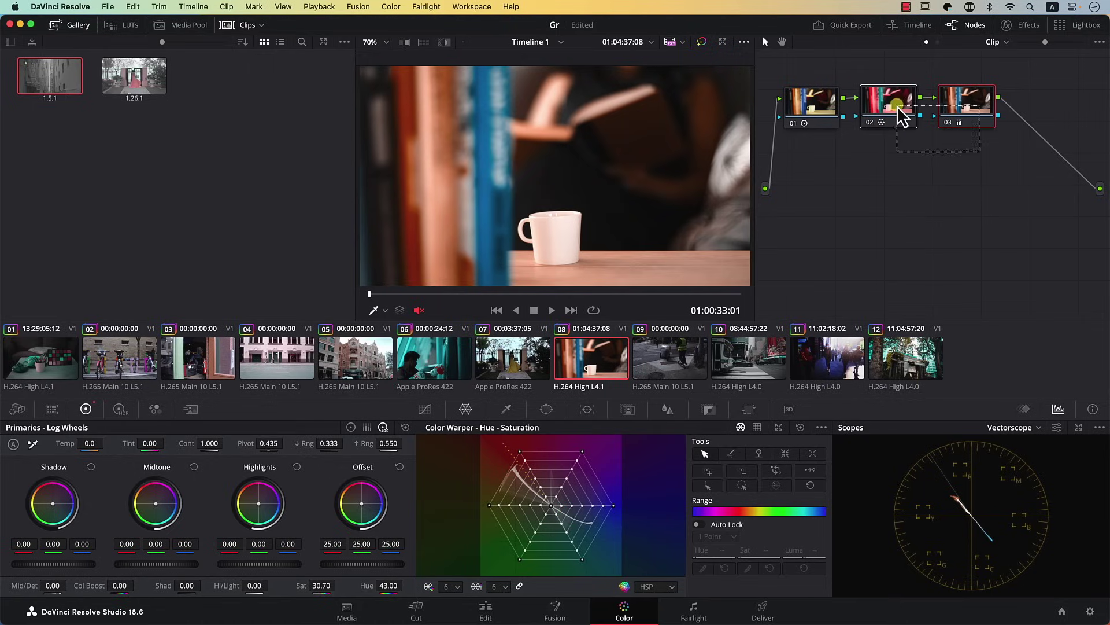
left_click_drag(633, 113, 641, 109)
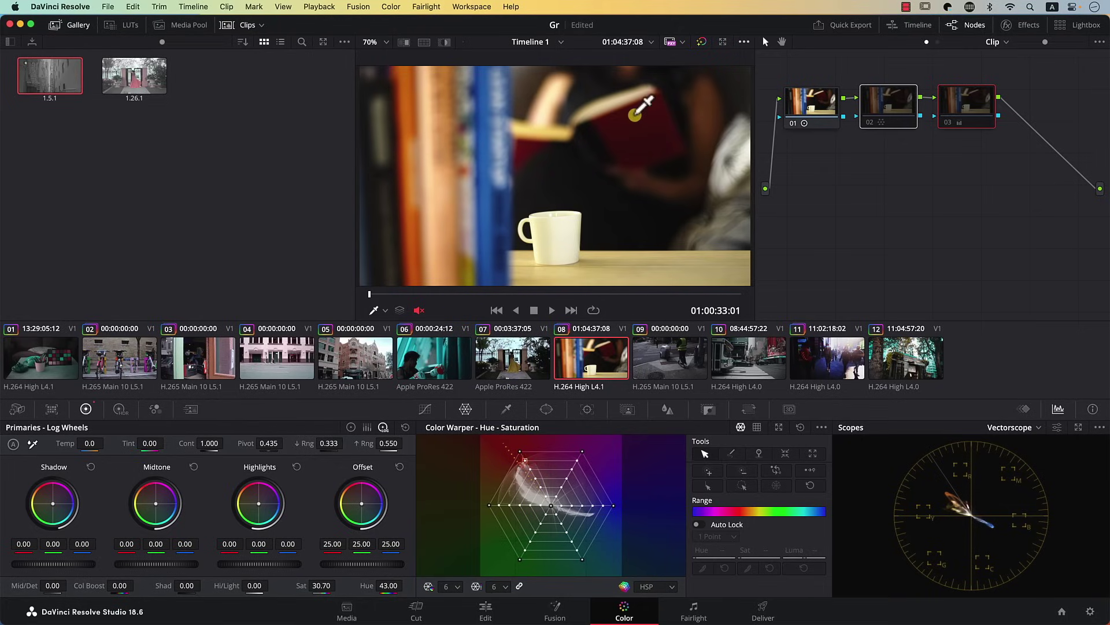
left_click(627, 261)
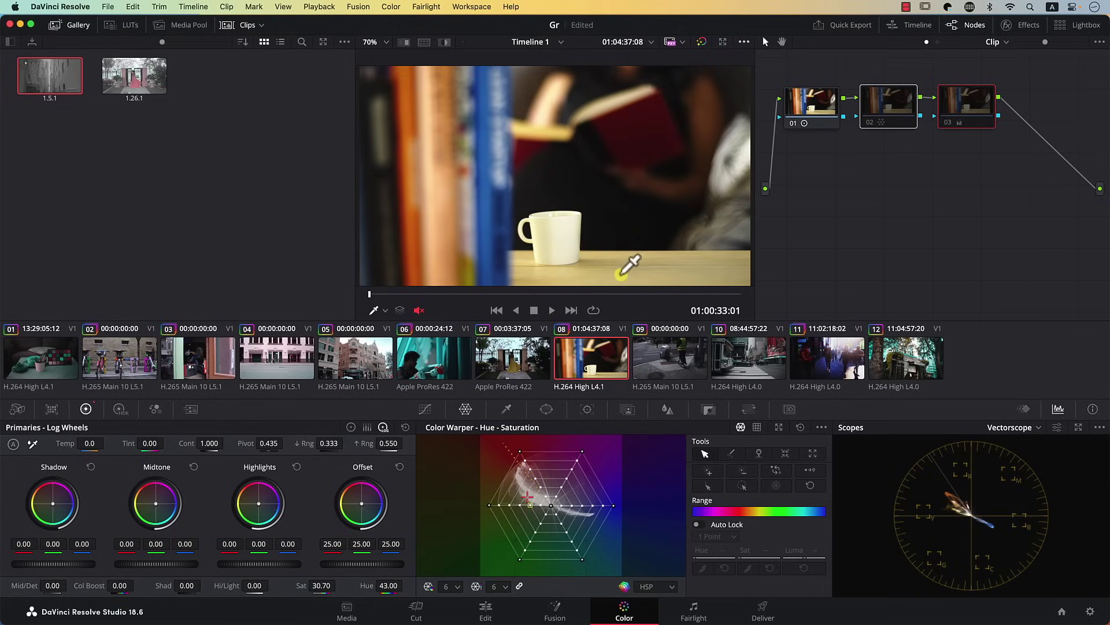
left_click(407, 199)
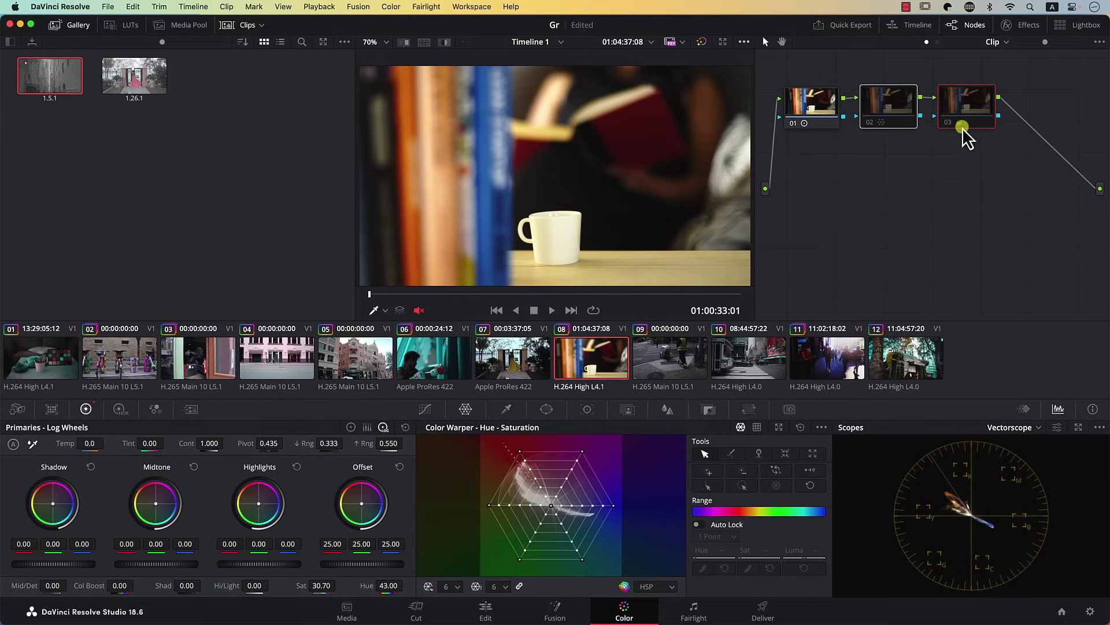
key("super+d")
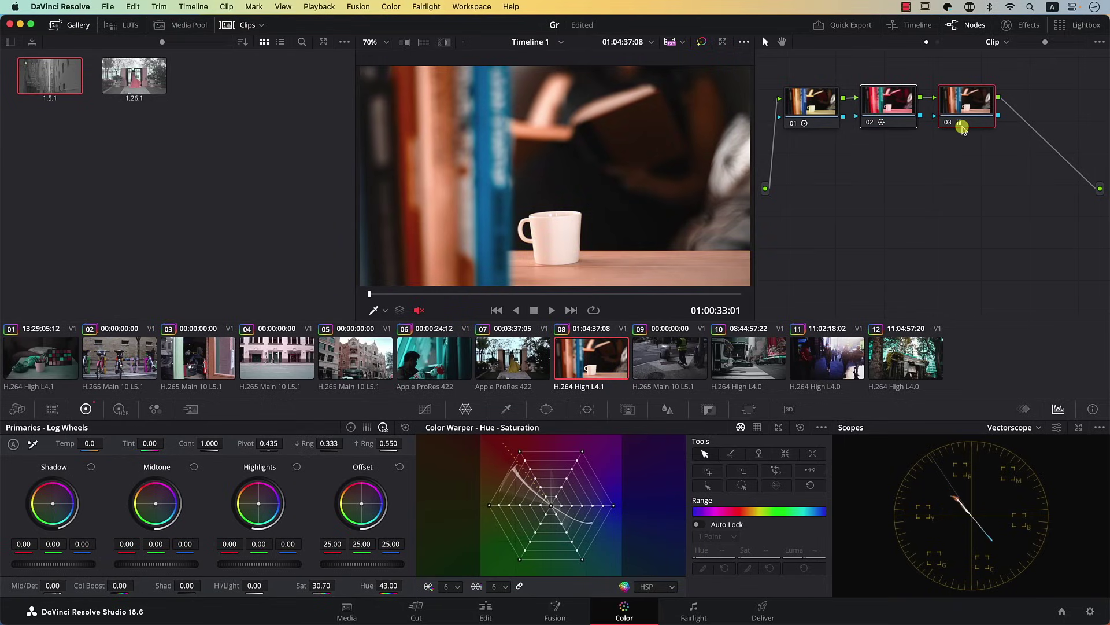
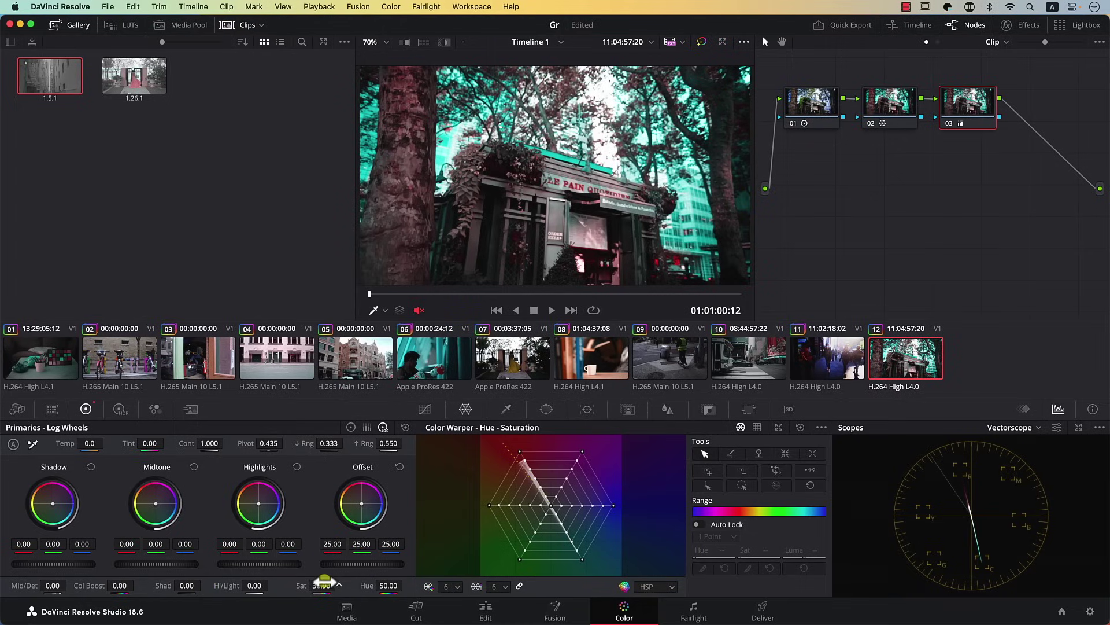
Step: Try shifting the hue in node 03 of clip 12
mouse_move(384, 580)
left_mouse_down()
mouse_move(426, 580)
mouse_move(333, 581)
mouse_move(397, 591)
left_mouse_up()
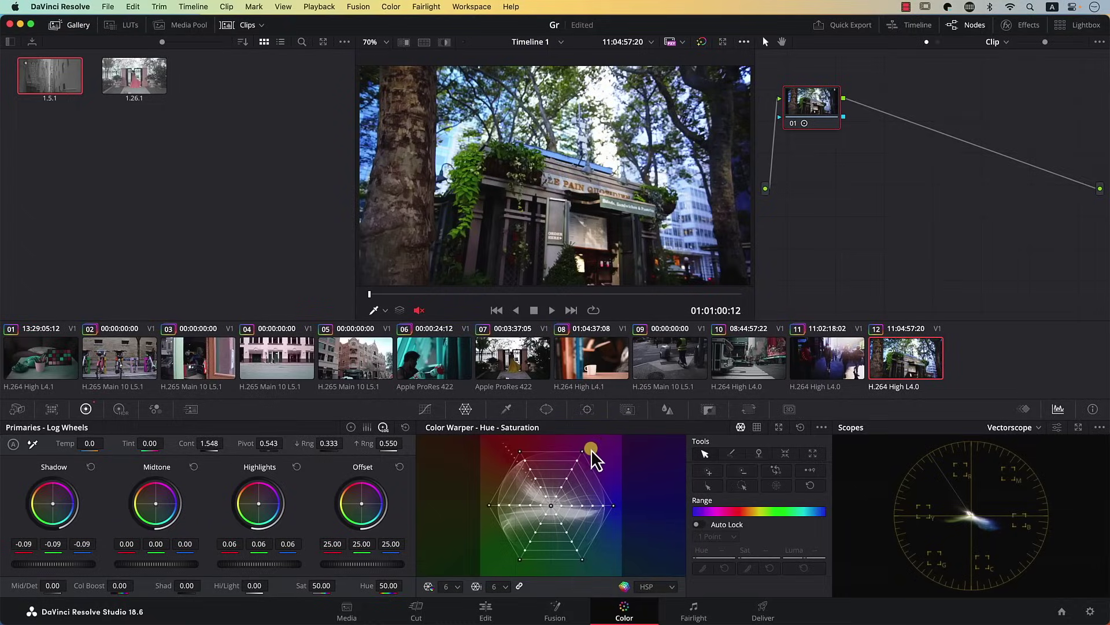
Step: On clip 12, warp magenta onto red, blue onto cyan, yellow towards orange and green towards yellow, and save the project
left_click_drag(583, 451, 526, 444)
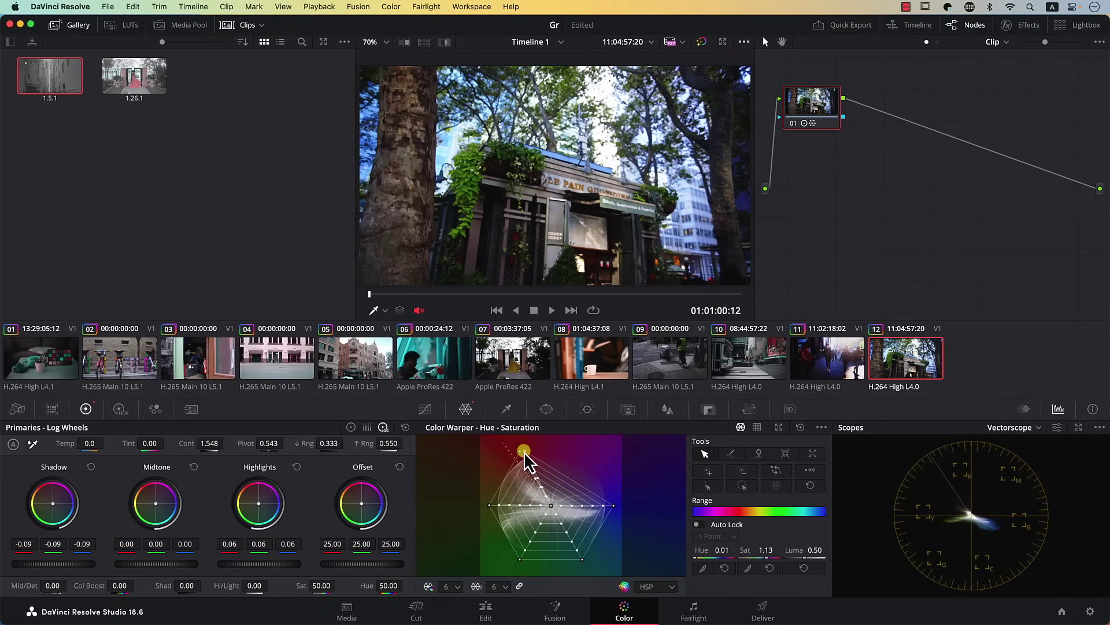
left_click(625, 509)
left_click_drag(615, 508, 588, 558)
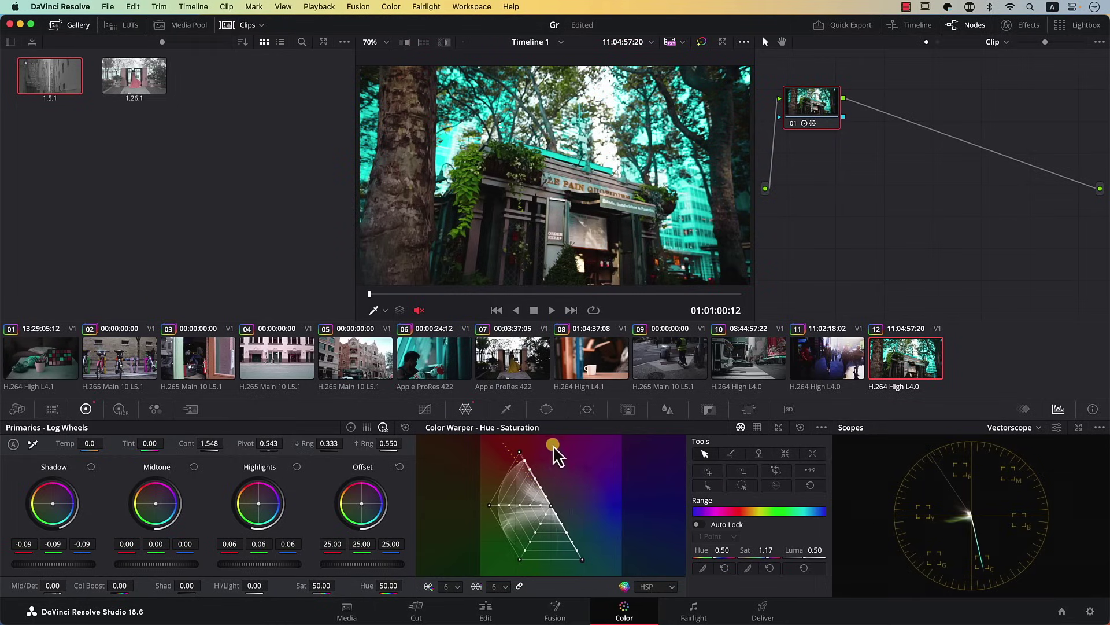
left_click_drag(487, 502, 478, 474)
left_click_drag(518, 560, 489, 533)
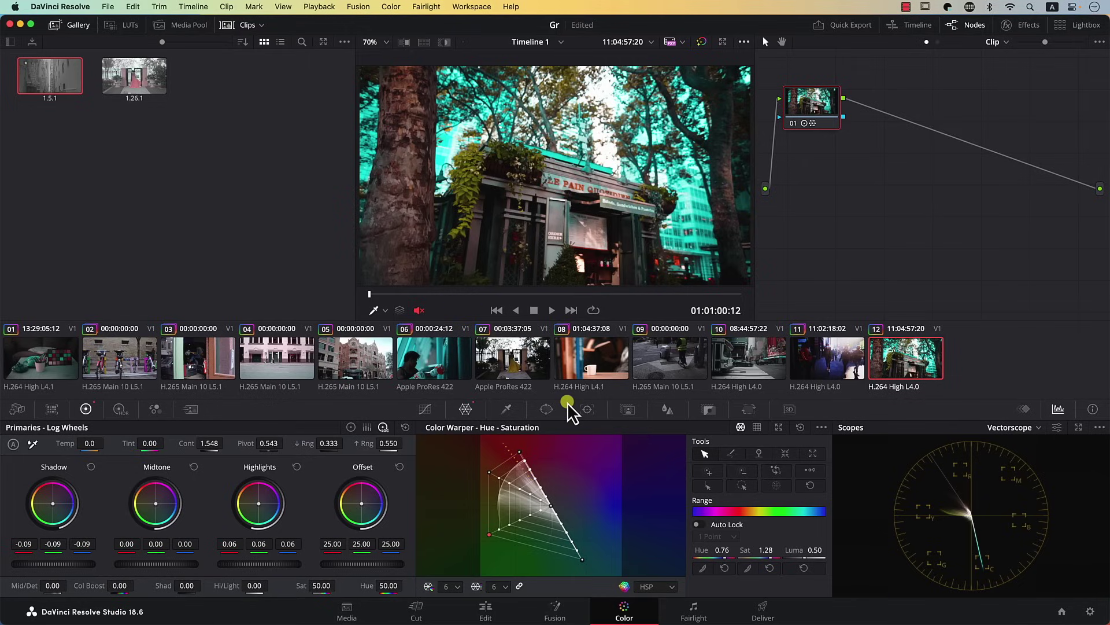
key("super+s")
Step: Offset the hue of the merged red and cyan Color Warper points by +0.01 and reduce their saturation
left_click_drag(528, 457, 514, 464)
left_click_drag(723, 549, 352, 334)
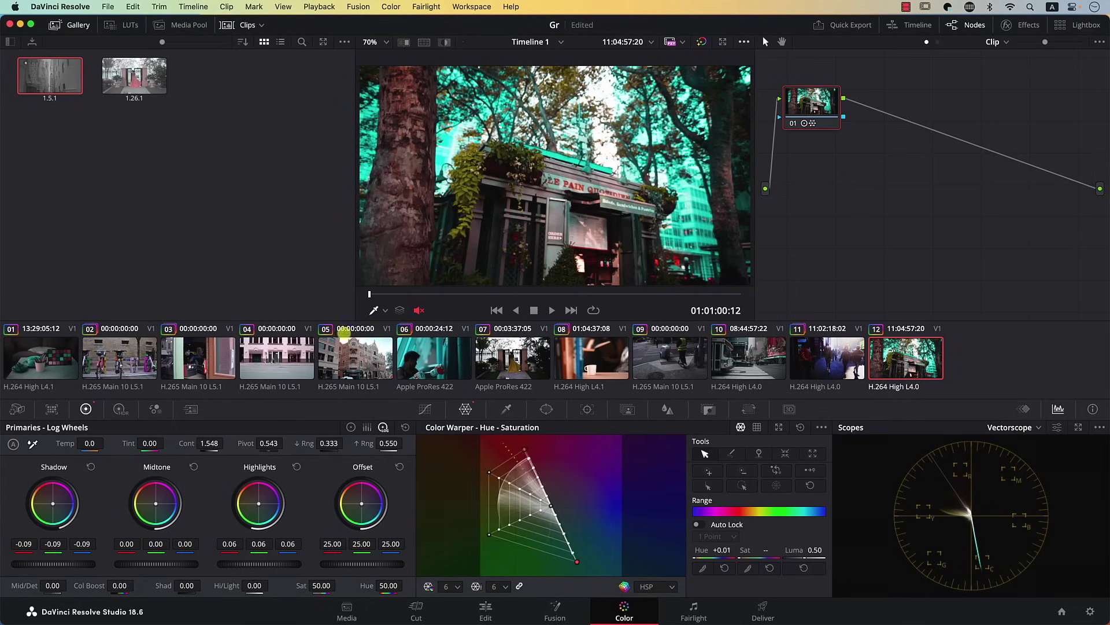
mouse_move(768, 551)
left_mouse_down()
mouse_move(471, 533)
mouse_move(181, 540)
mouse_move(769, 554)
left_mouse_up()
left_click(512, 409)
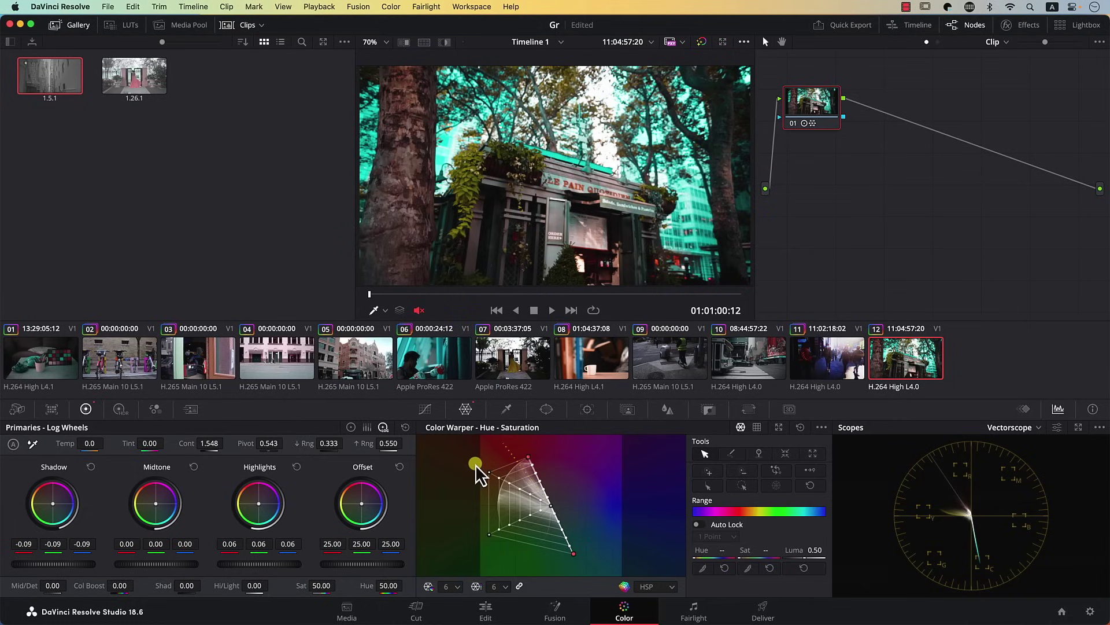
mouse_move(477, 467)
left_mouse_down()
mouse_move(494, 550)
mouse_move(493, 520)
mouse_move(454, 571)
mouse_move(507, 530)
mouse_move(470, 521)
mouse_move(484, 529)
mouse_move(485, 516)
mouse_move(487, 540)
mouse_move(485, 520)
left_mouse_up()
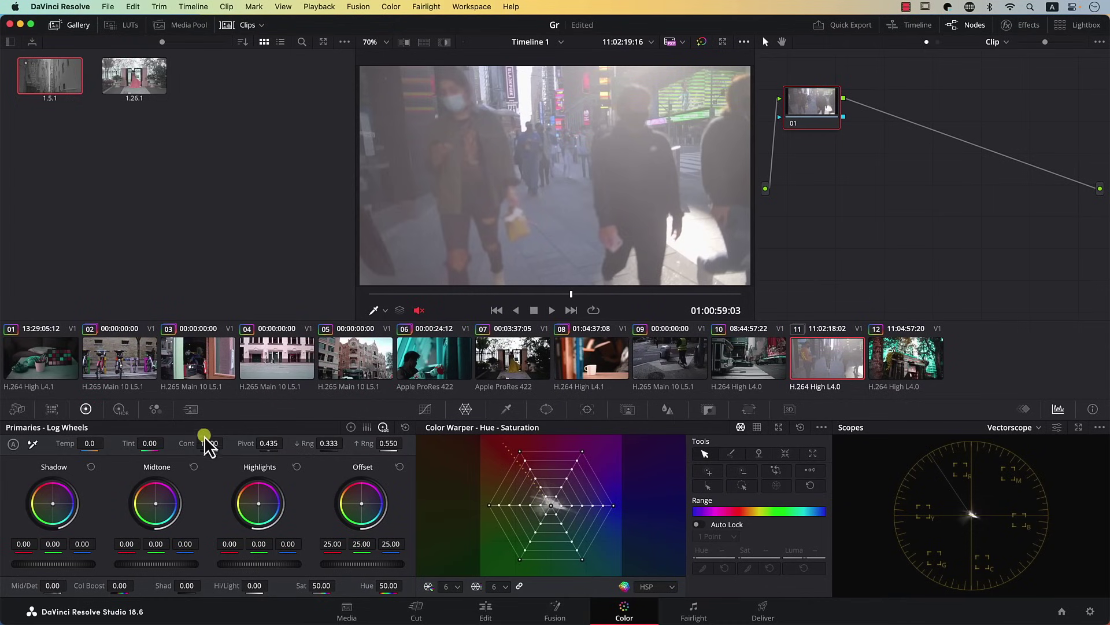
Step: Grade clip 11 with contrast 1.632, pivot 0.685, shadows at -0.12 and saturation 62.30
left_click_drag(200, 439, 385, 429)
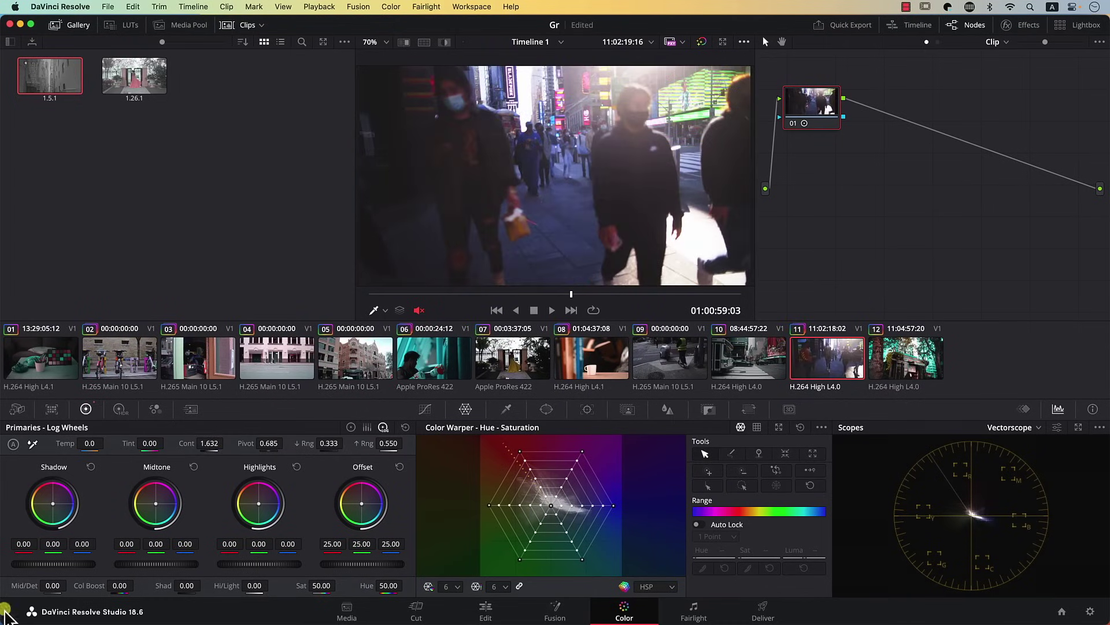
left_click_drag(80, 564, 57, 563)
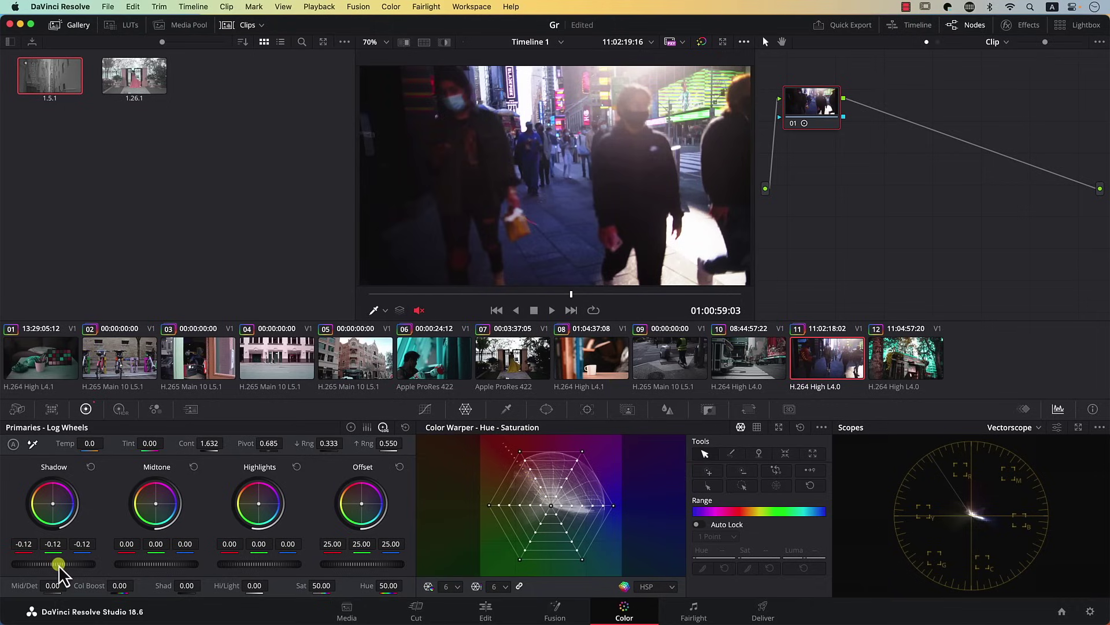
mouse_move(252, 563)
left_mouse_down()
mouse_move(238, 563)
mouse_move(266, 562)
mouse_move(232, 560)
left_mouse_up()
left_click_drag(323, 585, 318, 595)
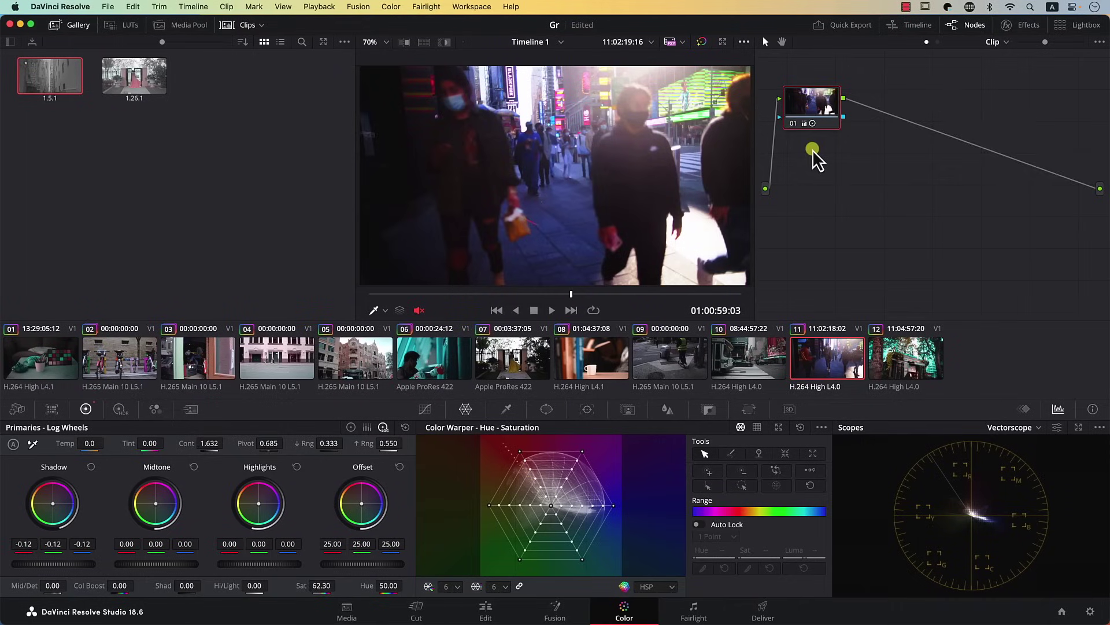
Step: Add a serial node on clip 11 and warp its magenta and yellow points onto red and its blue and green points onto cyan
key("alt+s")
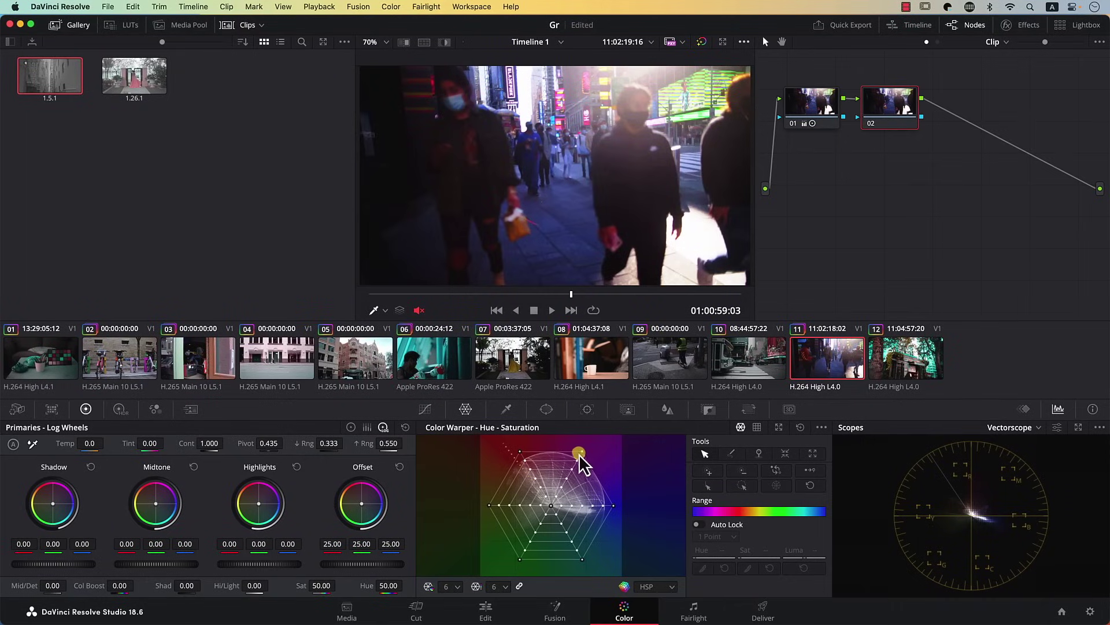
left_click_drag(582, 457, 523, 454)
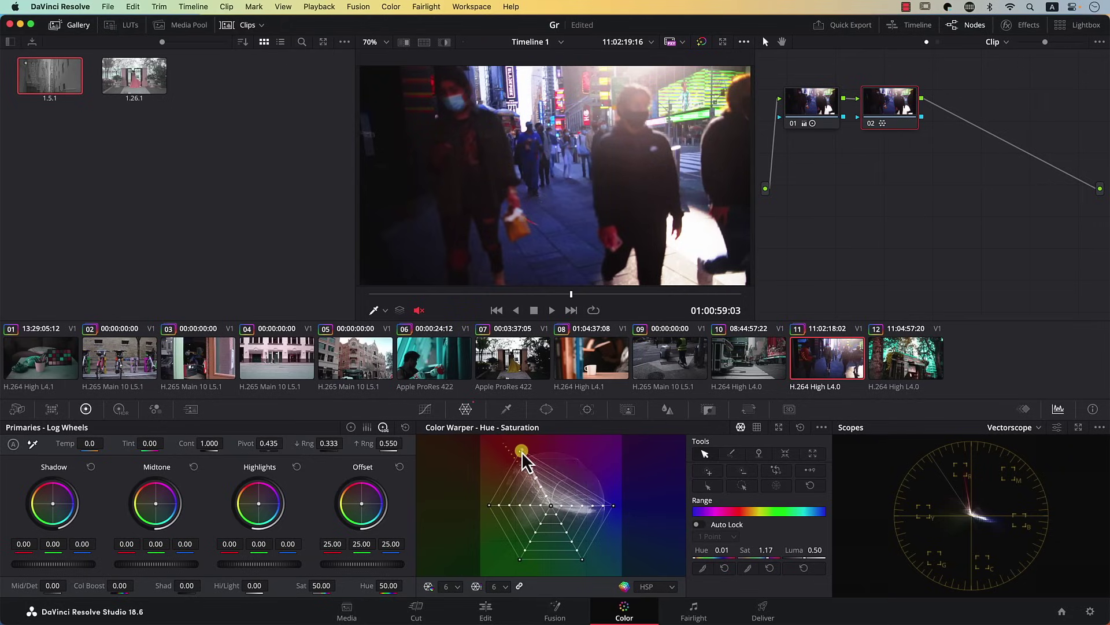
left_click_drag(491, 505, 538, 463)
left_click_drag(615, 509, 587, 573)
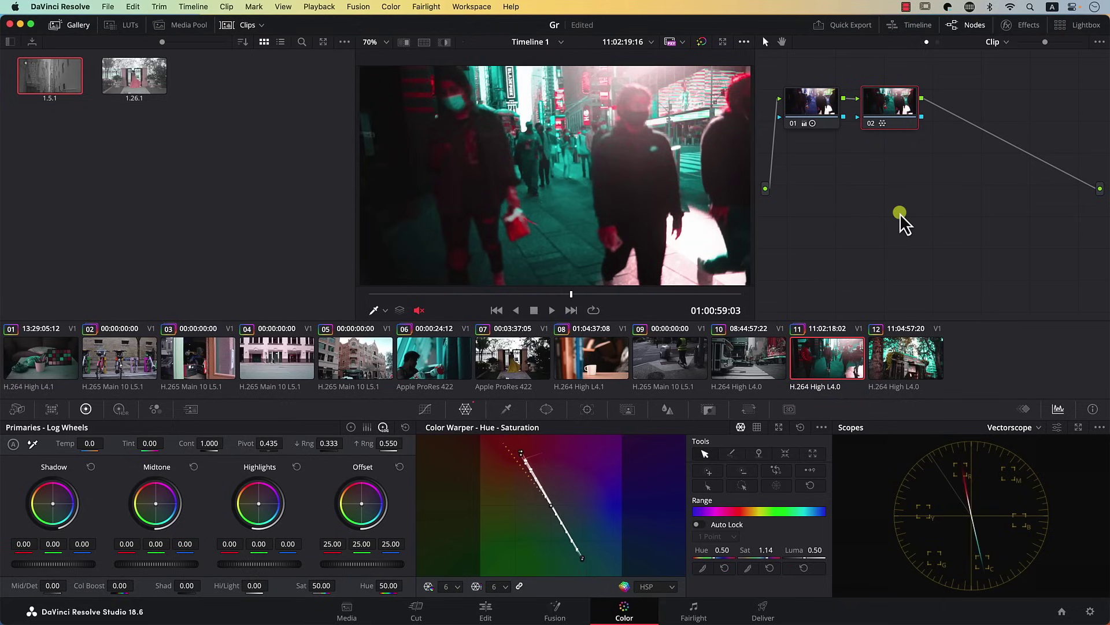
Step: Add a third serial node on clip 11 and set its saturation to 21.30 and hue to 48.40
key("alt+s")
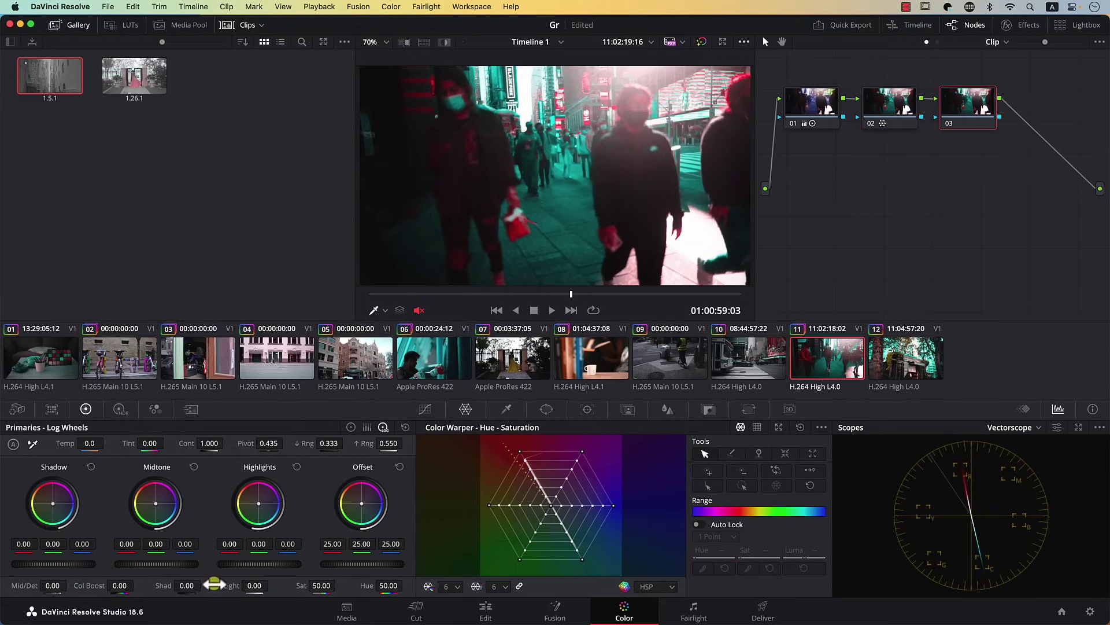
left_click_drag(324, 587, 307, 587)
mouse_move(395, 586)
left_mouse_down()
mouse_move(357, 583)
mouse_move(390, 587)
left_mouse_up()
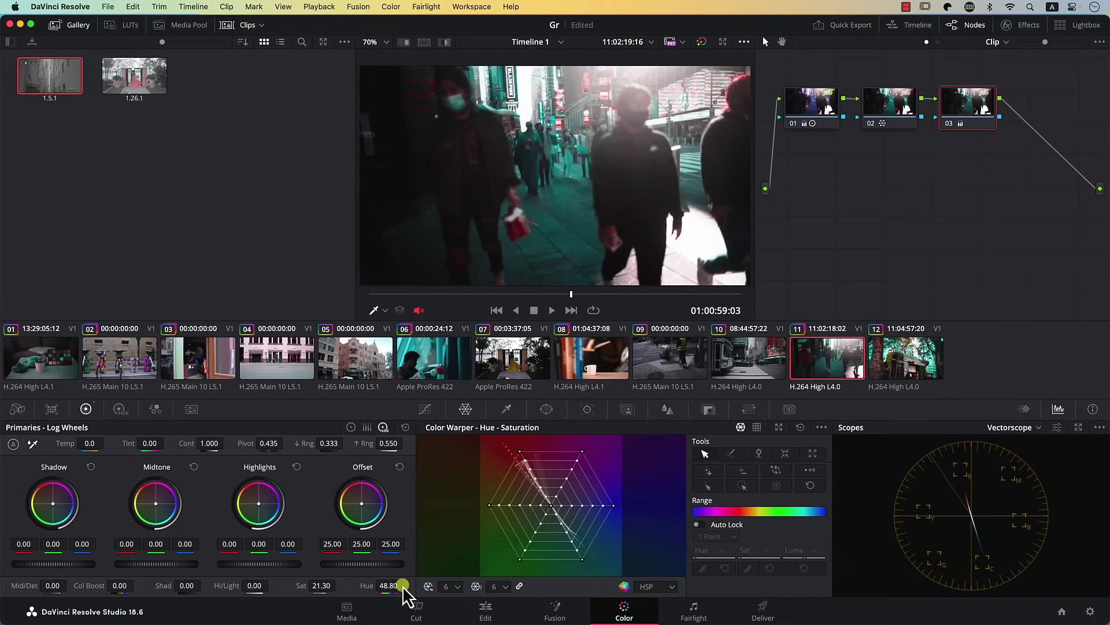
left_click_drag(390, 586, 388, 585)
Step: Select nodes 02 and 03 on clip 11 and toggle them off and on to compare the image before and after the look
left_click_drag(984, 184, 903, 120)
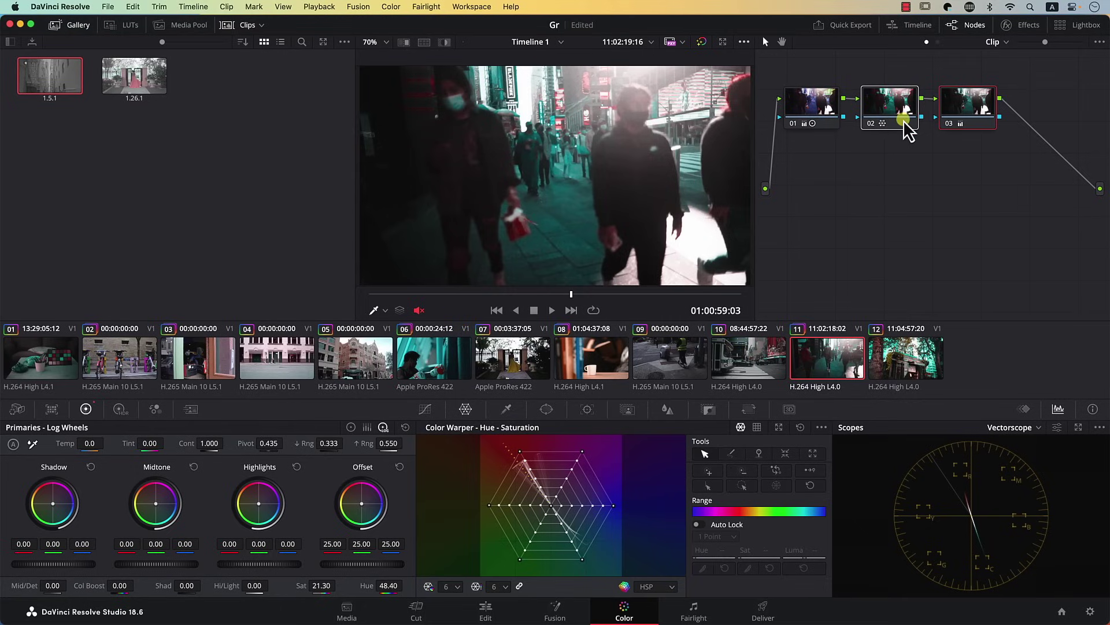
key("super+d")
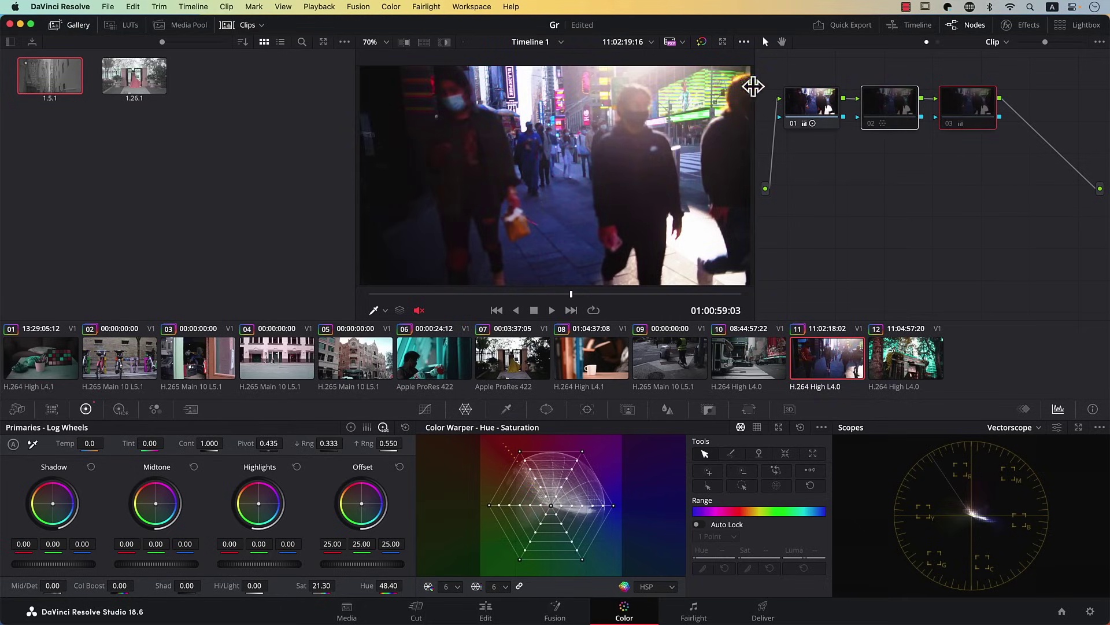
key("super+d")
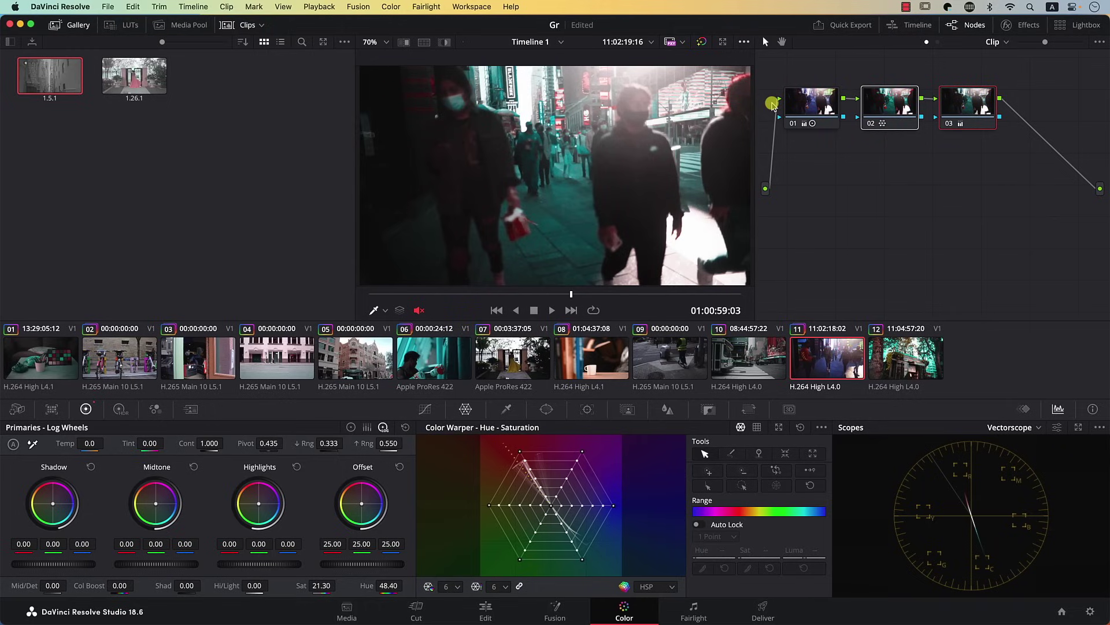
key("super+d")
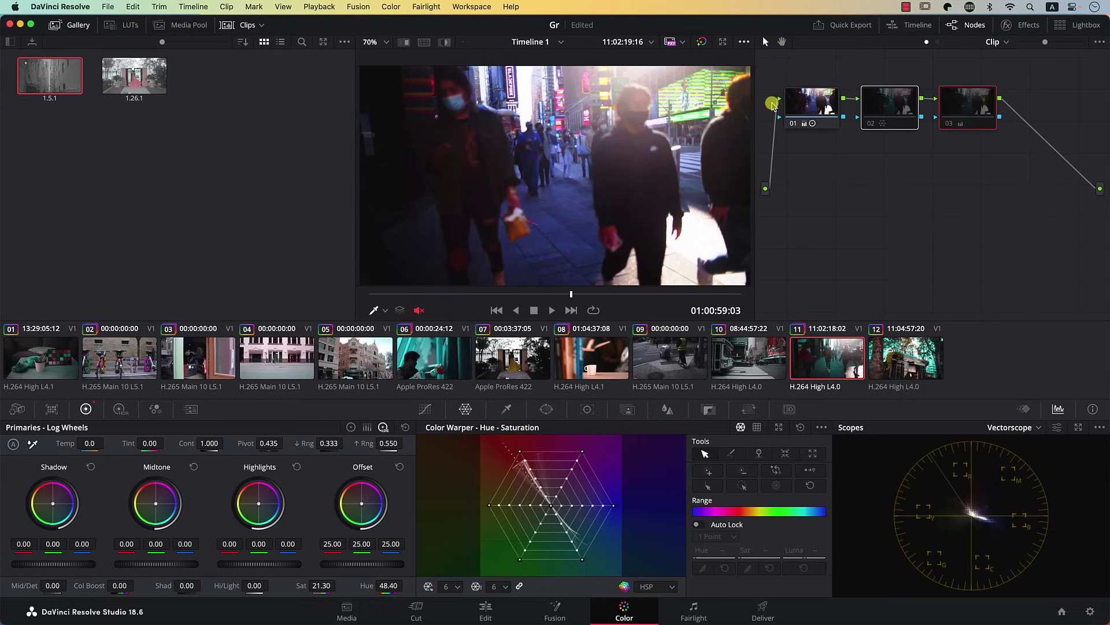
key("super+d")
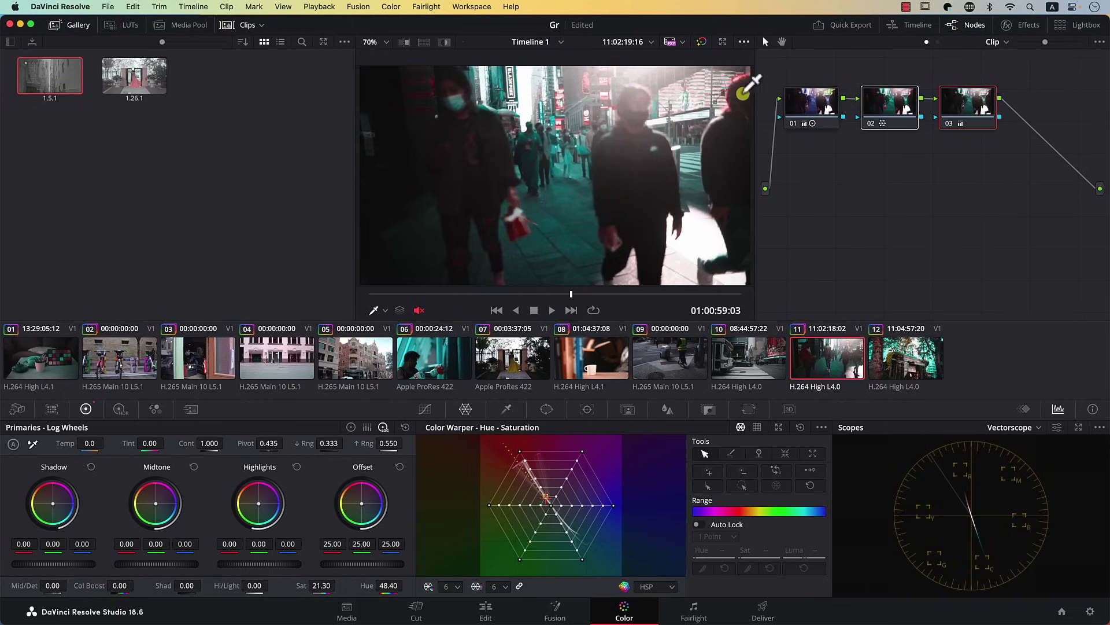
left_click(714, 171)
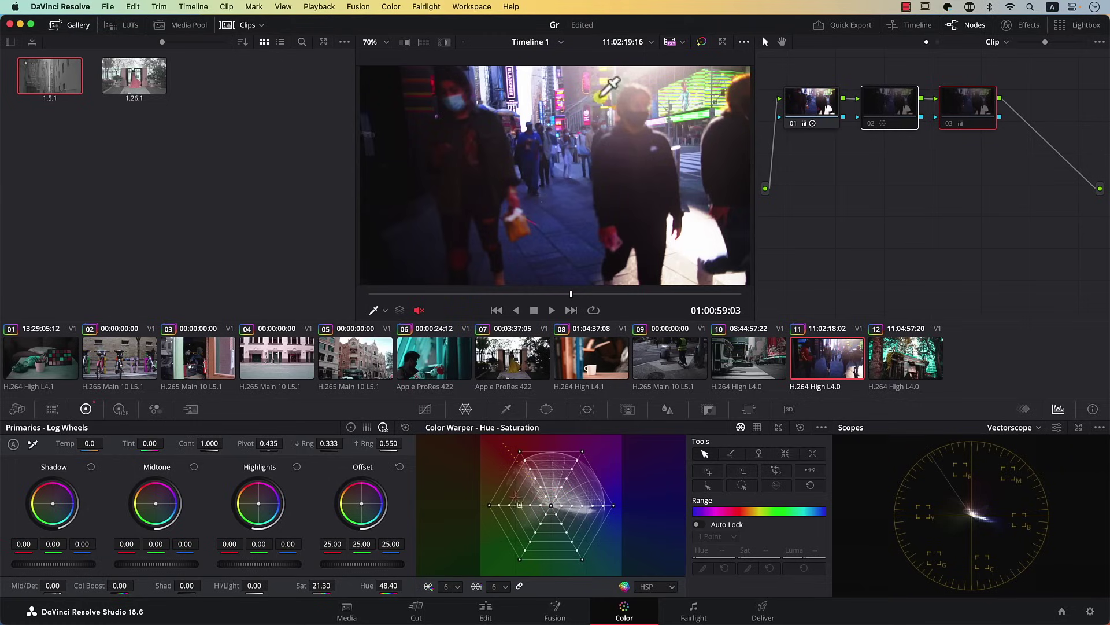